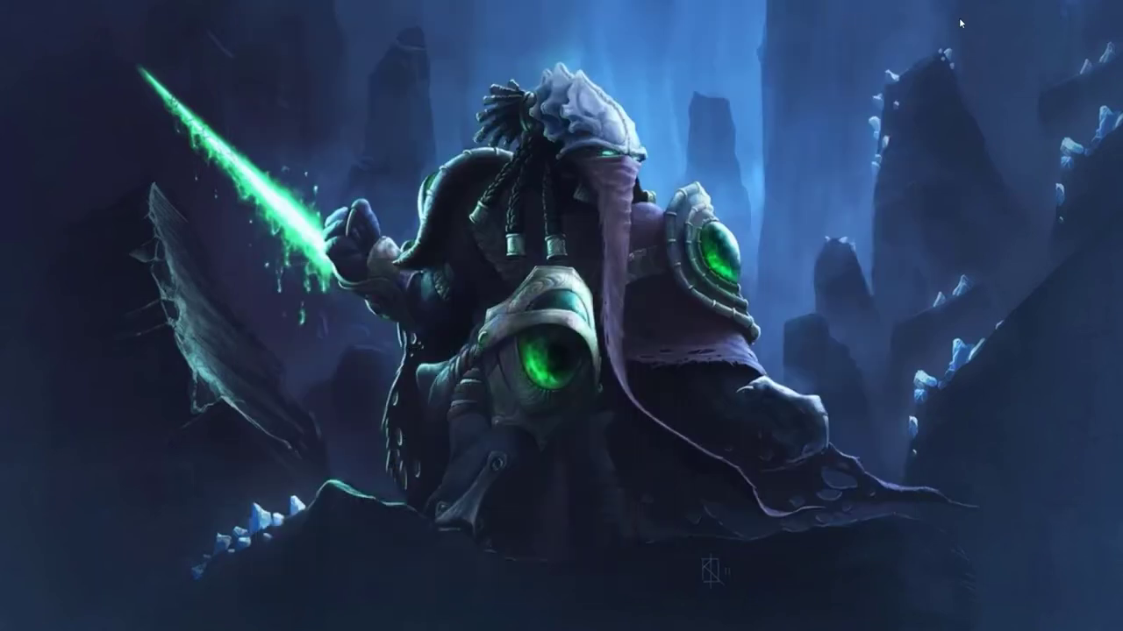
Launch Unity Hub from Windows search and scroll through its list of projects.
{"action": "type", "text": "unity"}
{"action": "key", "text": "Return"}
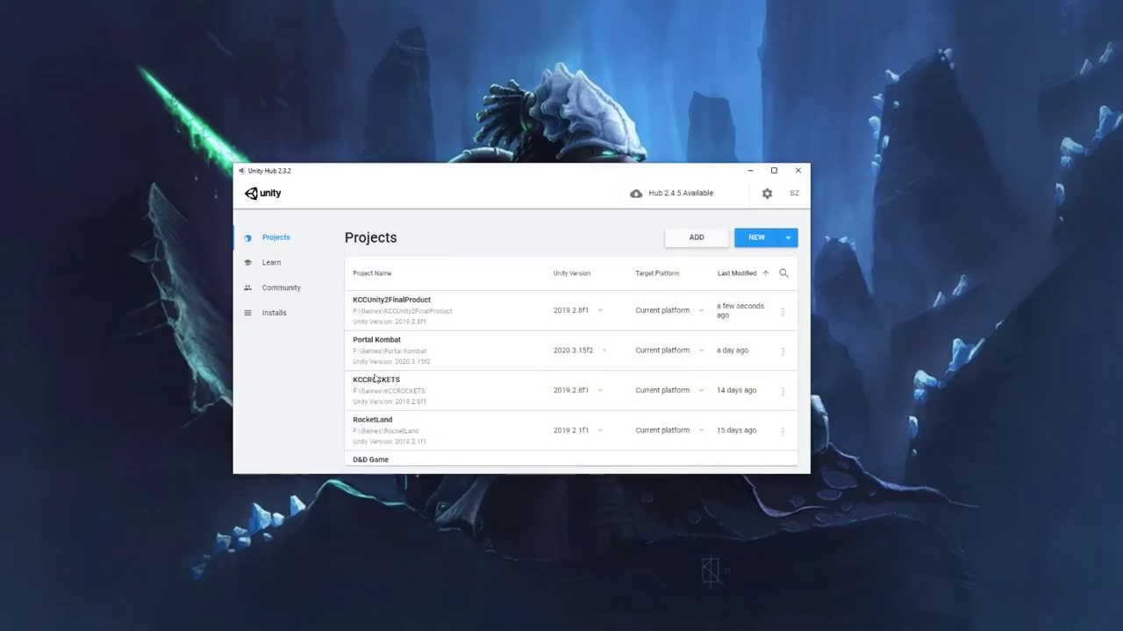
{"action": "scroll", "coordinate": [447, 364], "scroll_direction": "down", "scroll_amount": 2}
{"action": "scroll", "coordinate": [444, 371], "scroll_direction": "up", "scroll_amount": 2}
Check the installed editors (2020.3.15f2 to 2019.2.1f1) and the addable versions, installing nothing.
{"action": "left_click", "coordinate": [270, 315]}
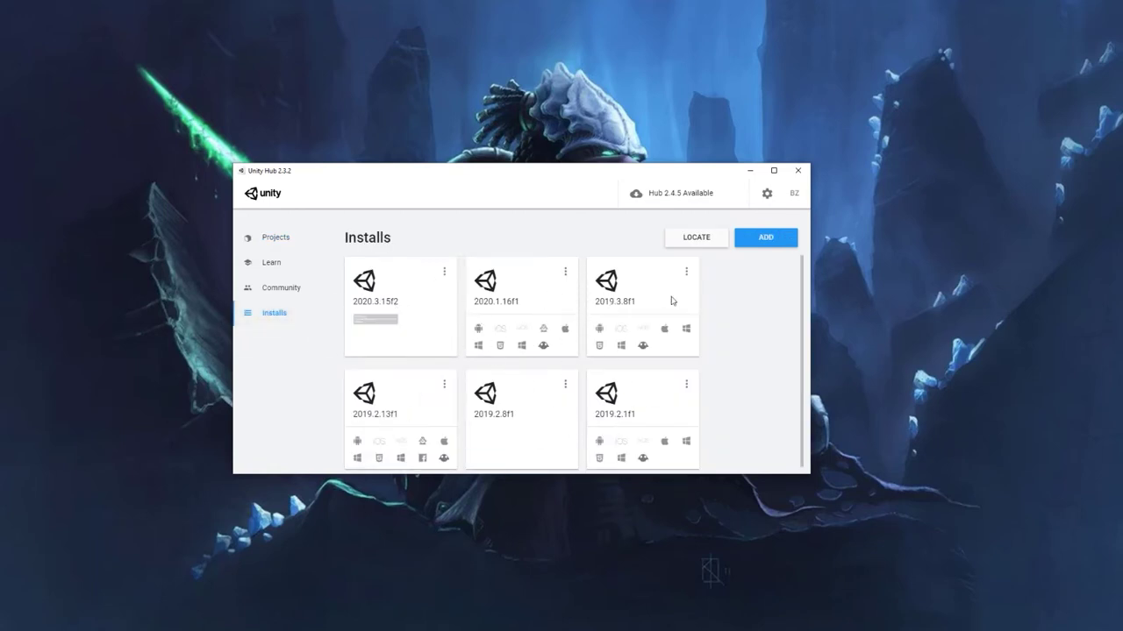
{"action": "left_click", "coordinate": [766, 237]}
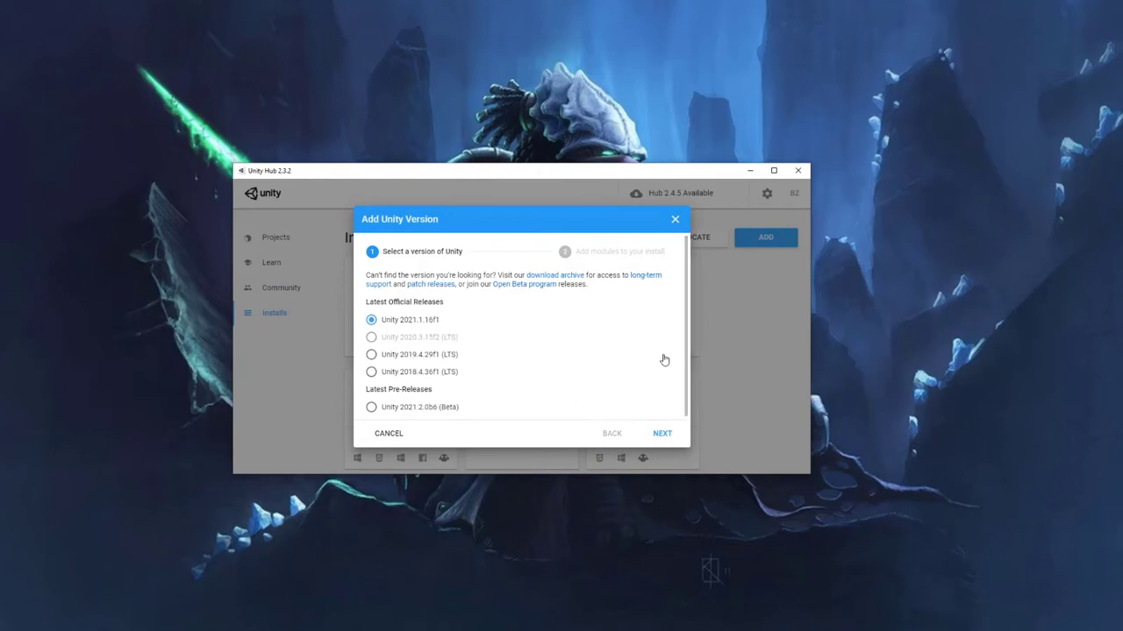
{"action": "left_click", "coordinate": [674, 220]}
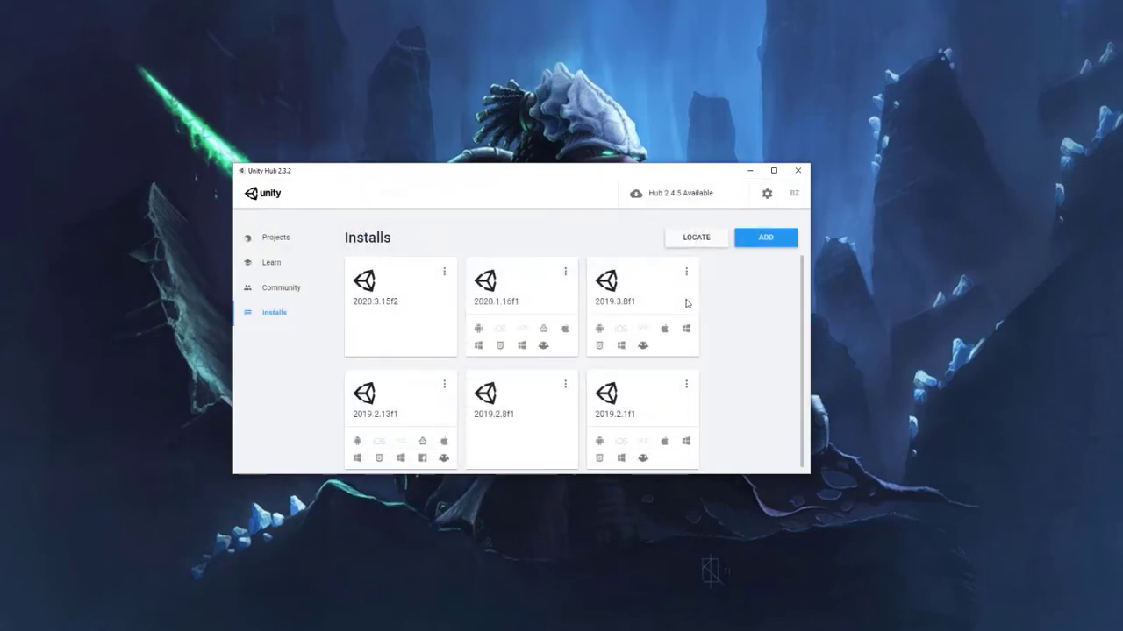
Create a new 3D project named 'RocketMaze of Awesomeness' with Unity 2020.3.15f2.
{"action": "left_click", "coordinate": [278, 240]}
{"action": "left_click", "coordinate": [756, 239]}
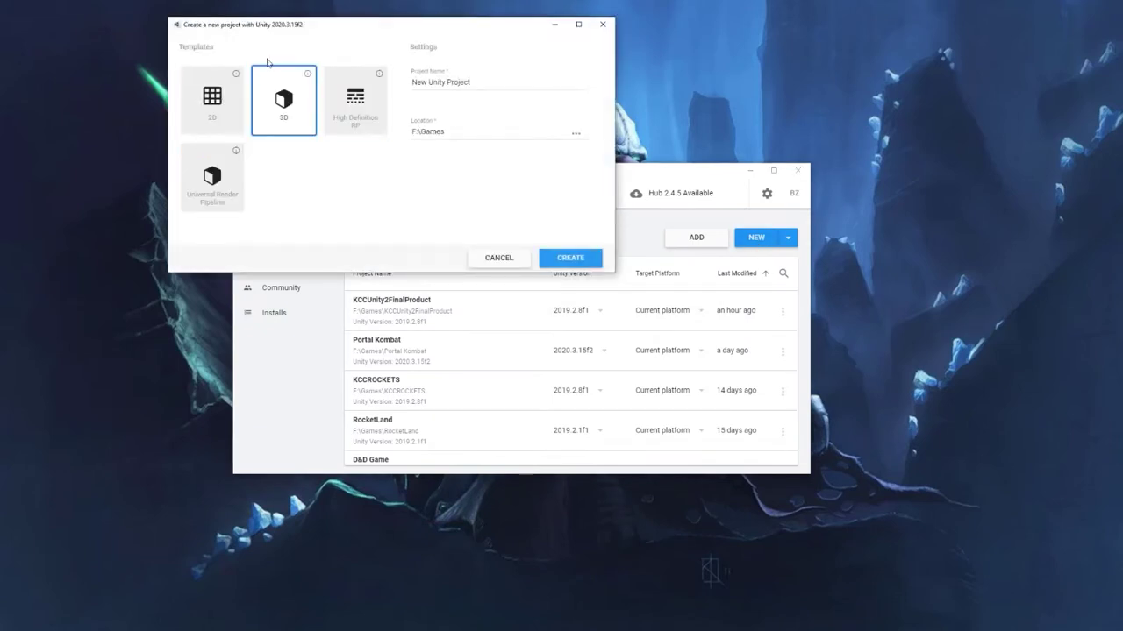
{"action": "left_click", "coordinate": [478, 83]}
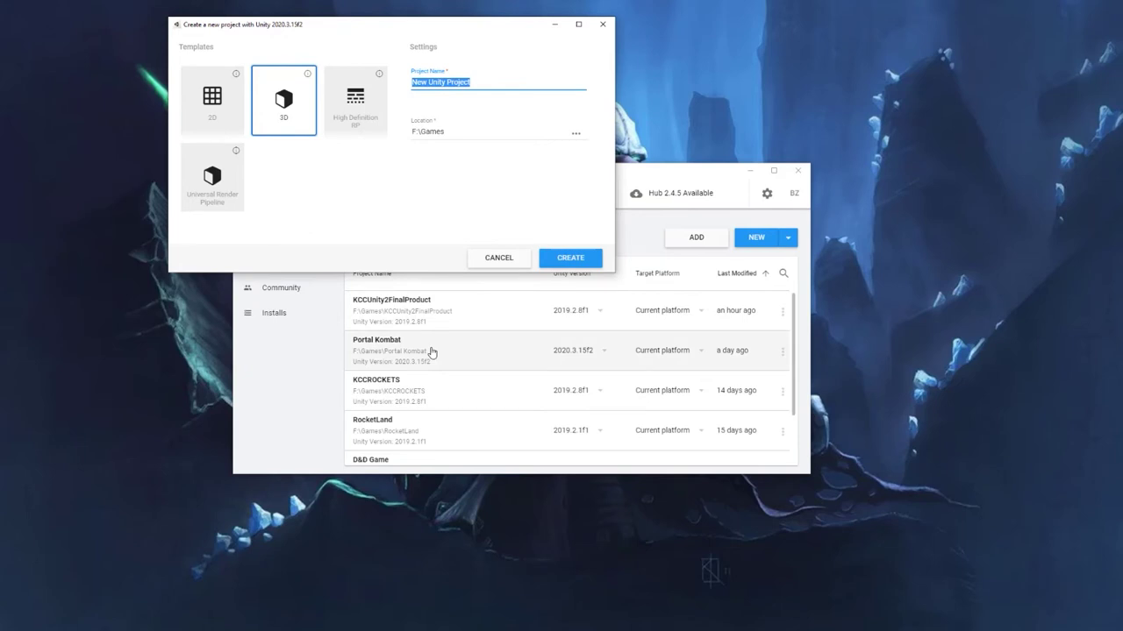
{"action": "type", "text": "RocketMaze of Awesomeness"}
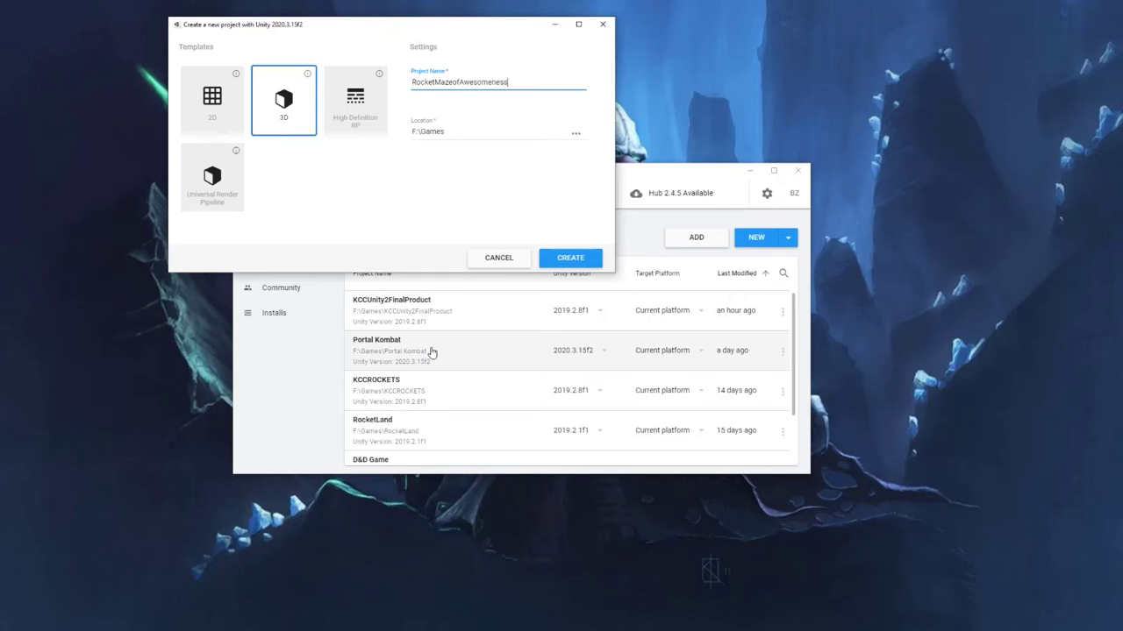
{"action": "left_click", "coordinate": [555, 261]}
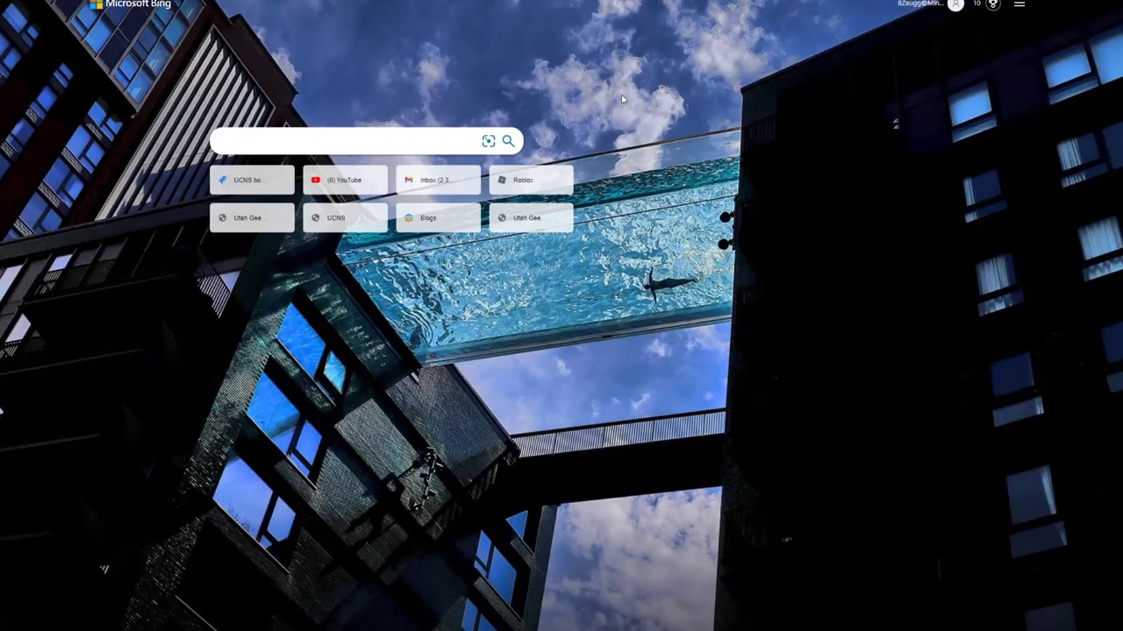
Search Bing for 'unity asset stort' and open the assetstore.unity.com result.
{"action": "type", "text": "unity ass"}
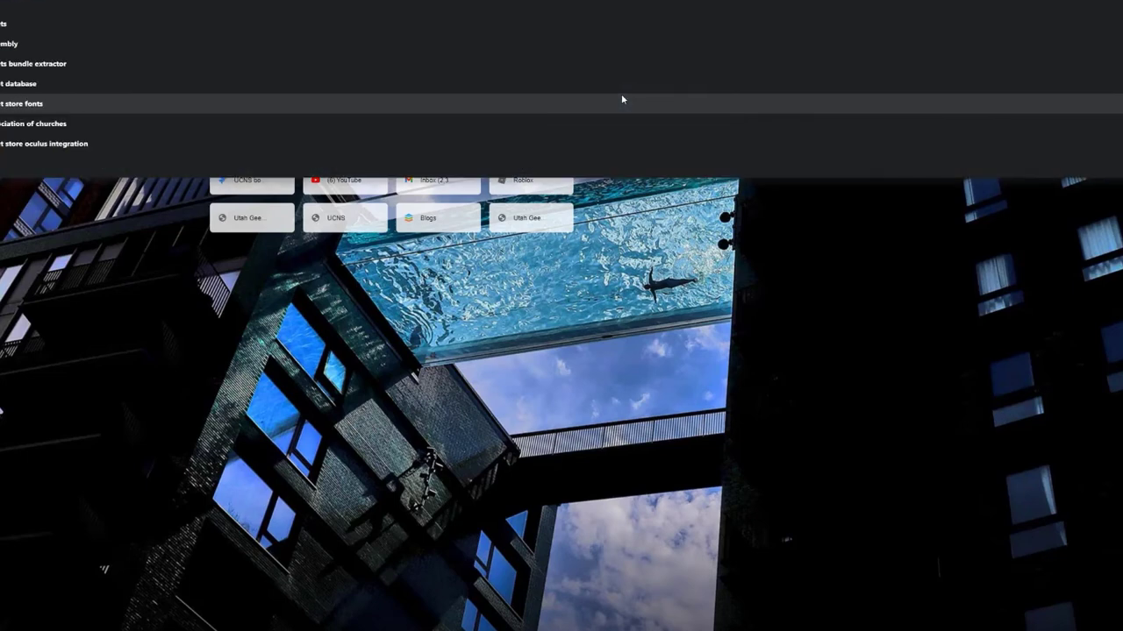
{"action": "type", "text": "et s"}
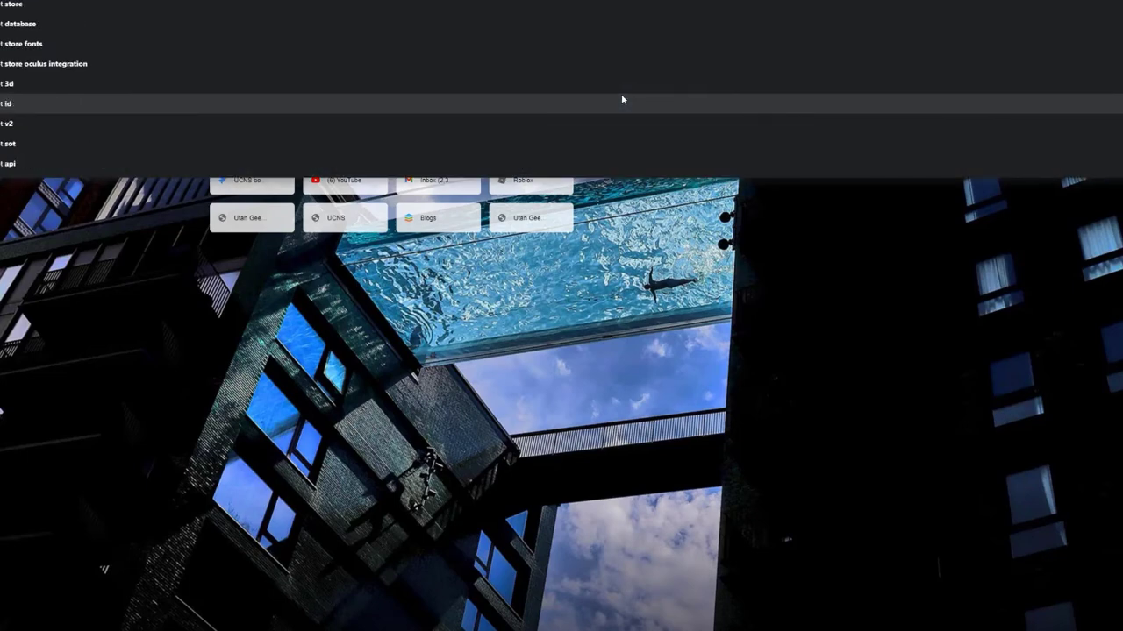
{"action": "type", "text": "tort"}
{"action": "key", "text": "Return"}
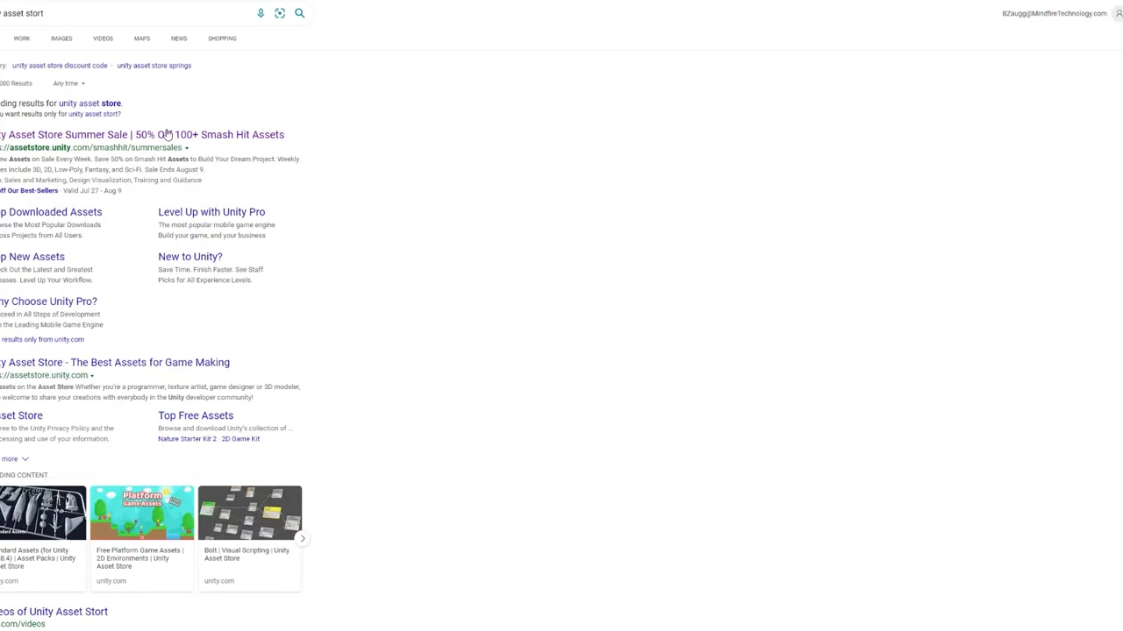
{"action": "left_click", "coordinate": [166, 136]}
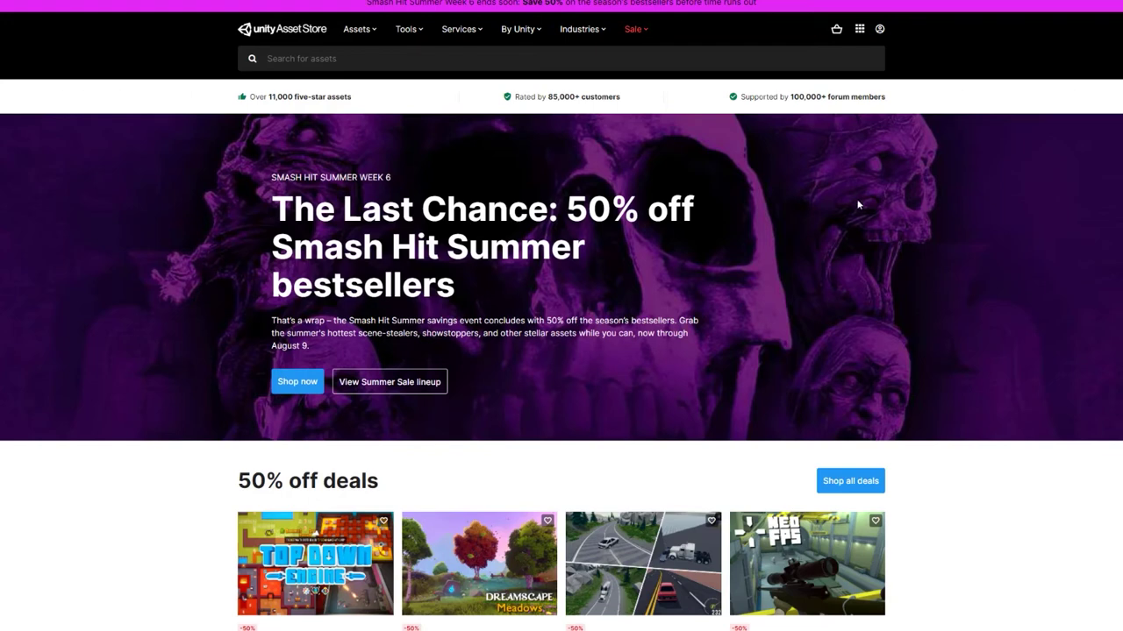
Search the Asset Store for 'cruise missle' and open the Cruise Missile PBR product page.
{"action": "left_click", "coordinate": [376, 61]}
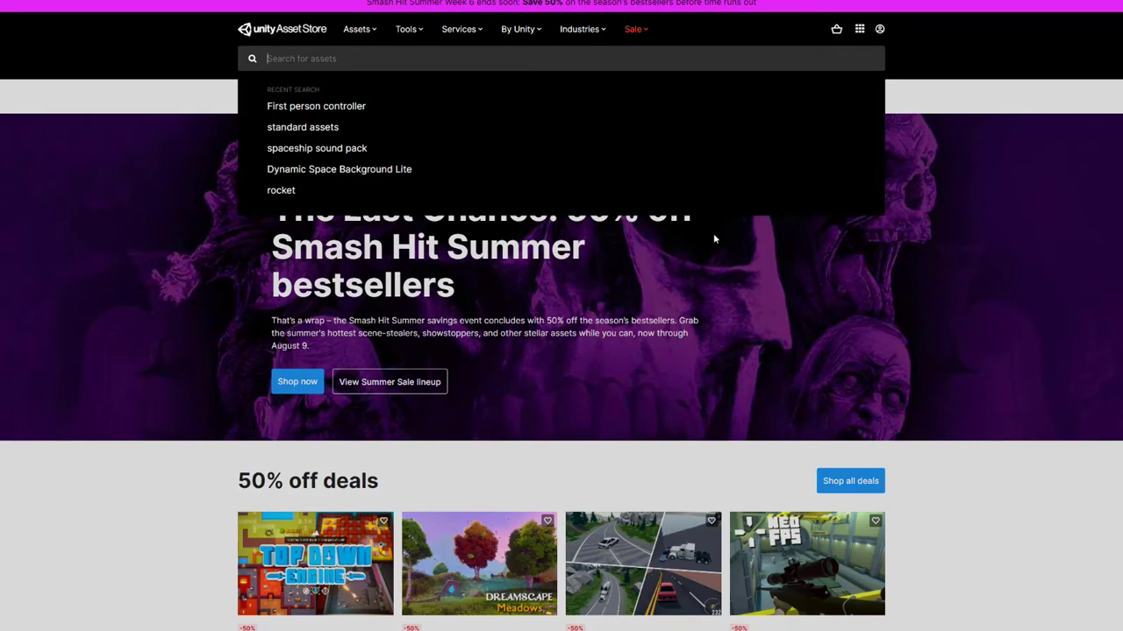
{"action": "type", "text": "cruise"}
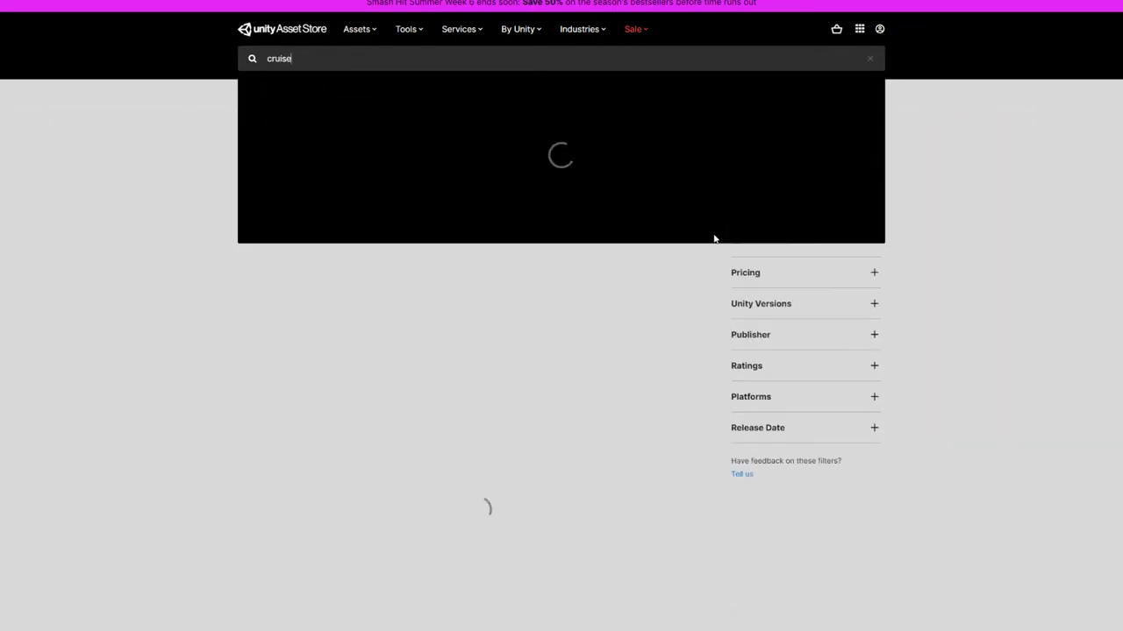
{"action": "type", "text": " missle"}
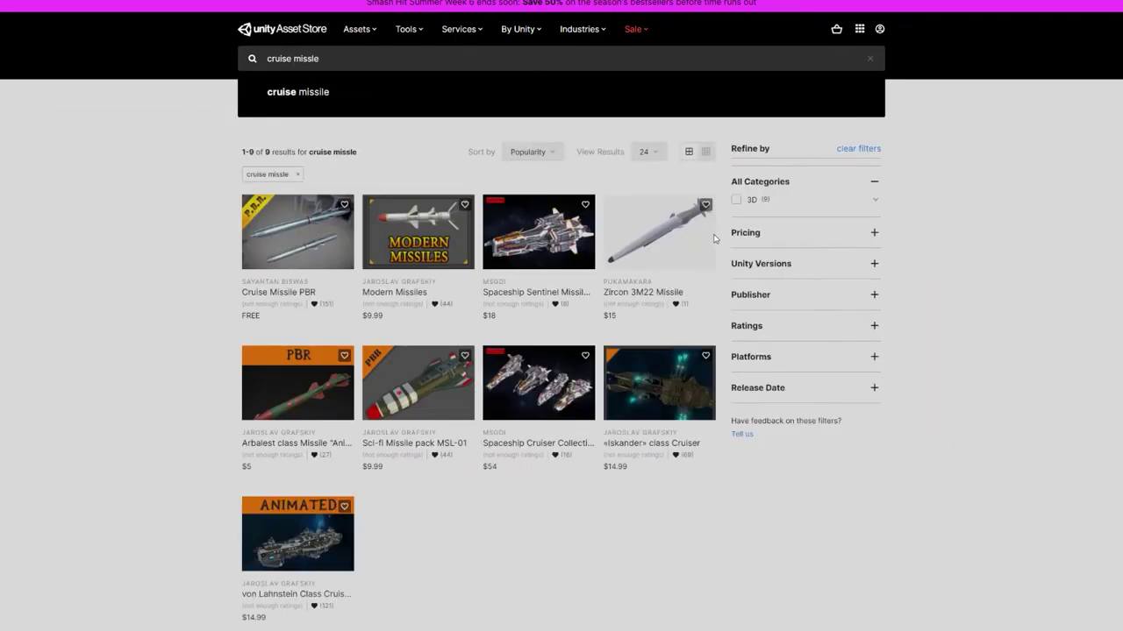
{"action": "key", "text": "Return"}
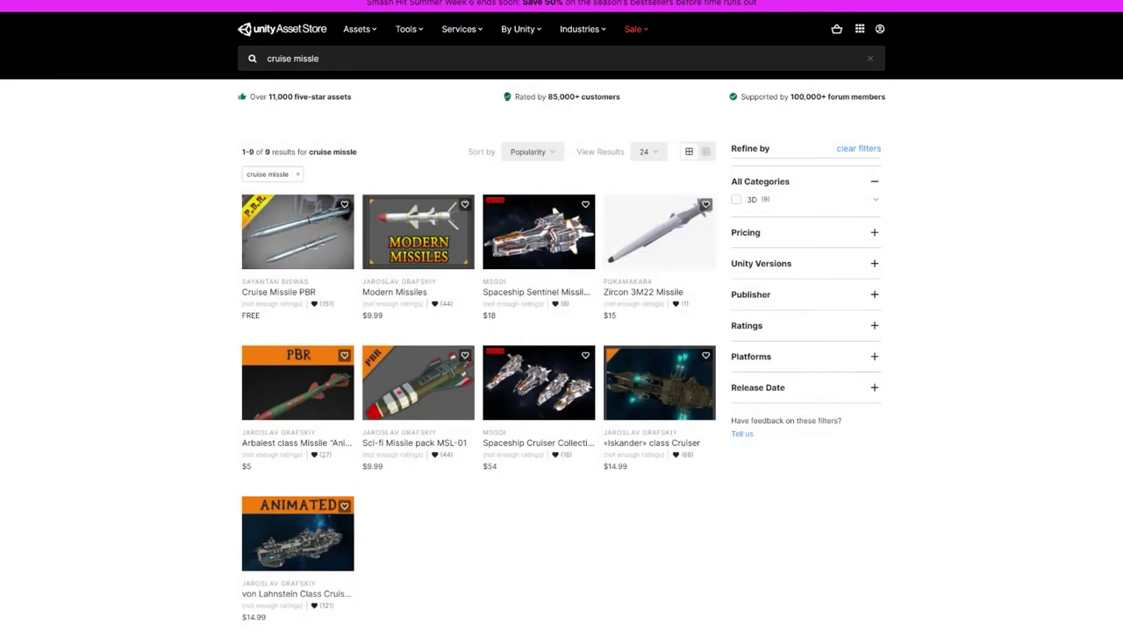
{"action": "mouse_move", "coordinate": [279, 229]}
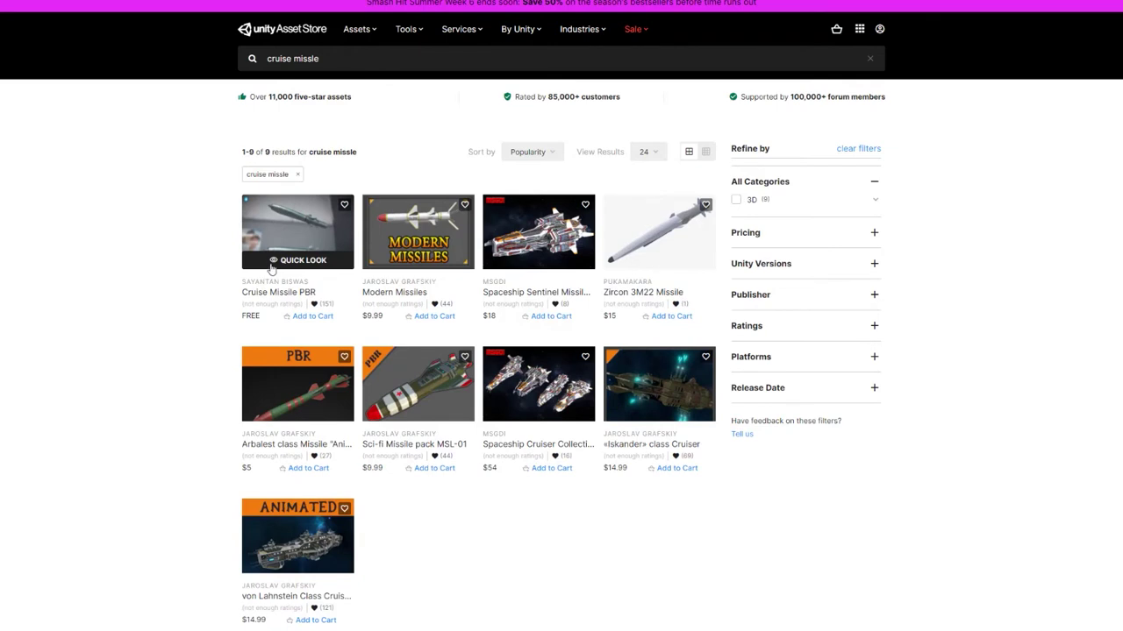
{"action": "left_click", "coordinate": [288, 235]}
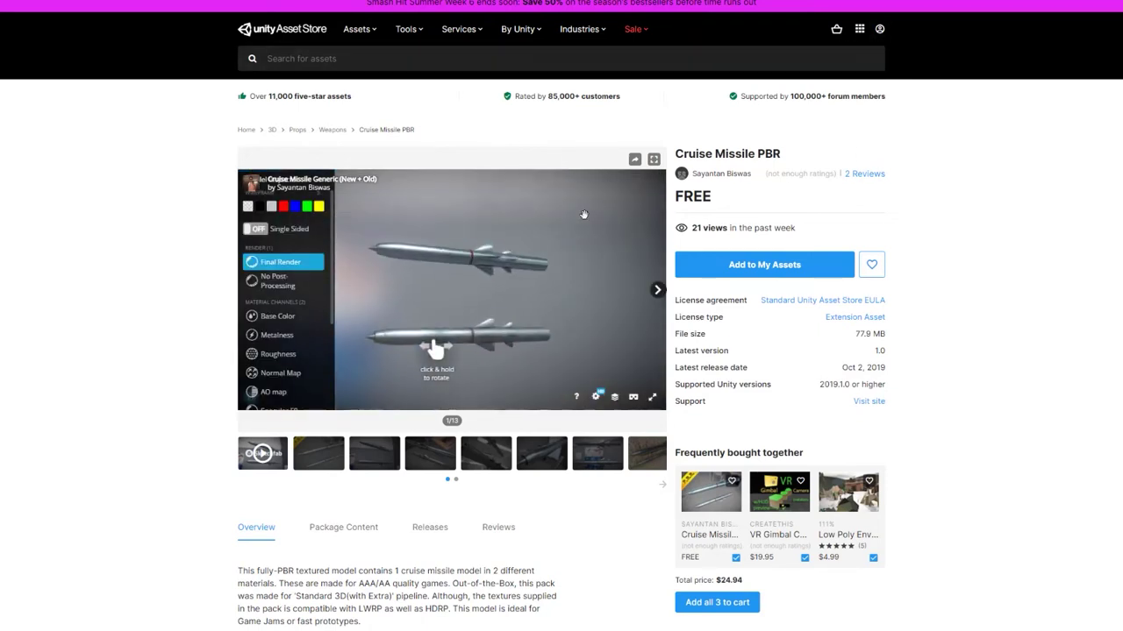
Rotate the missile's 3D preview, then sign in to the Unity account.
{"action": "left_click_drag", "start_coordinate": [520, 248], "coordinate": [511, 226]}
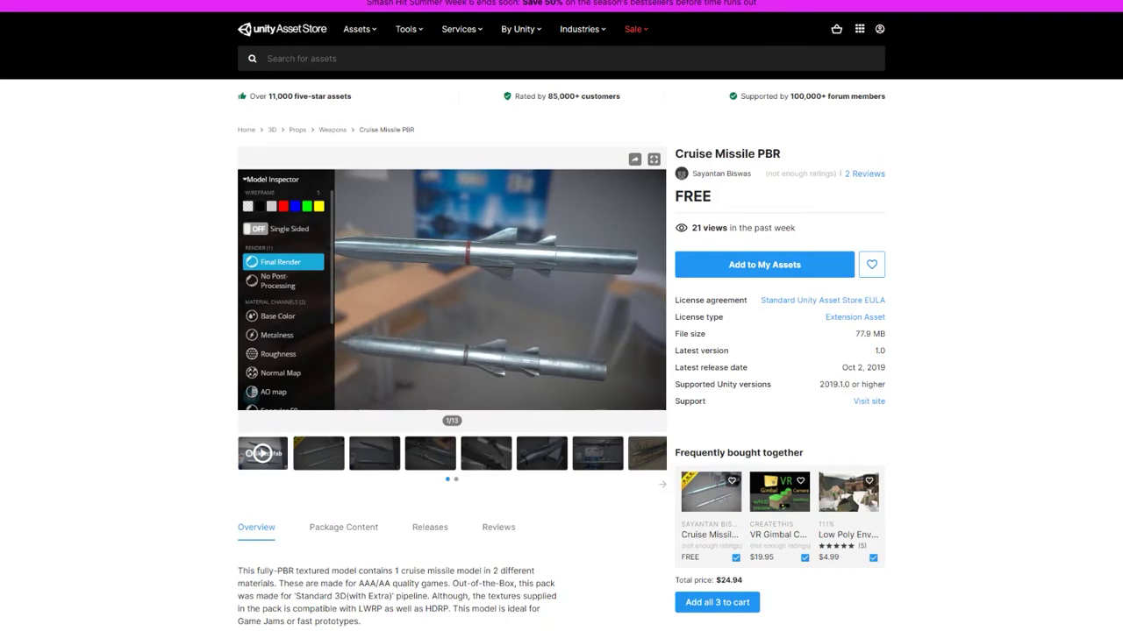
{"action": "left_click", "coordinate": [878, 30]}
{"action": "left_click", "coordinate": [768, 230]}
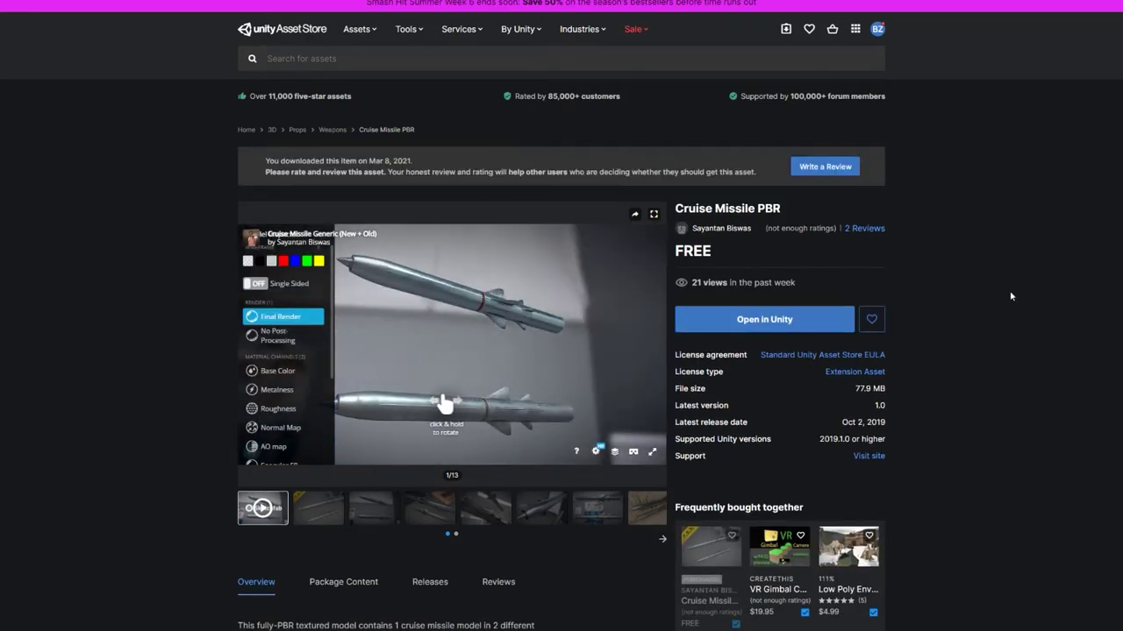
Open Cruise Missile PBR in Unity, allowing Chrome to launch the Unity Editor.
{"action": "left_click", "coordinate": [760, 324]}
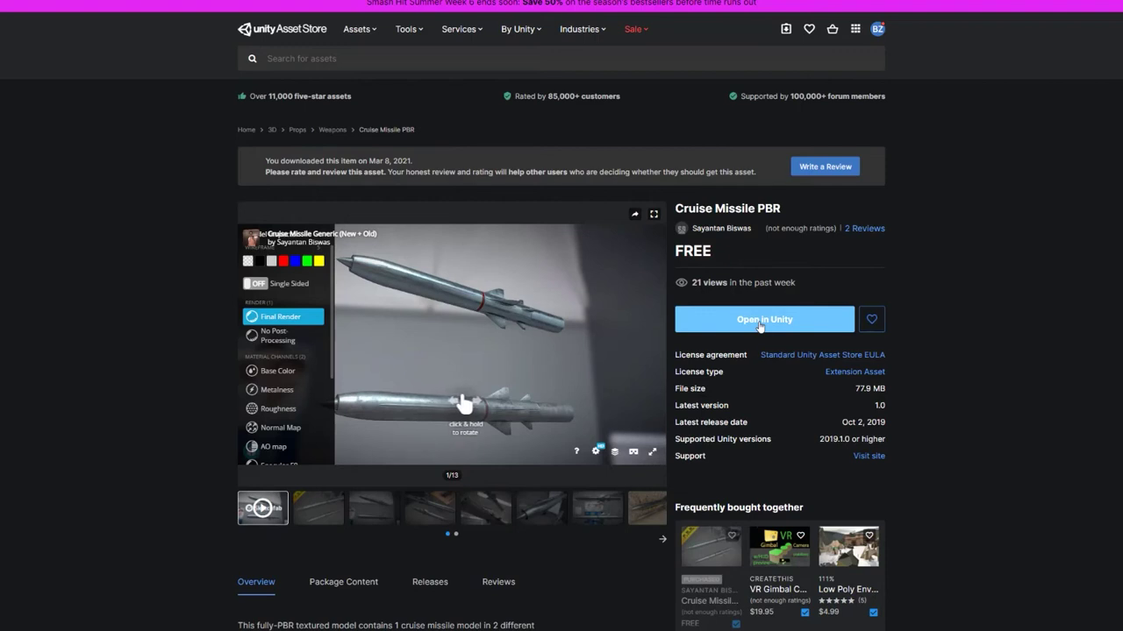
{"action": "left_click", "coordinate": [760, 325]}
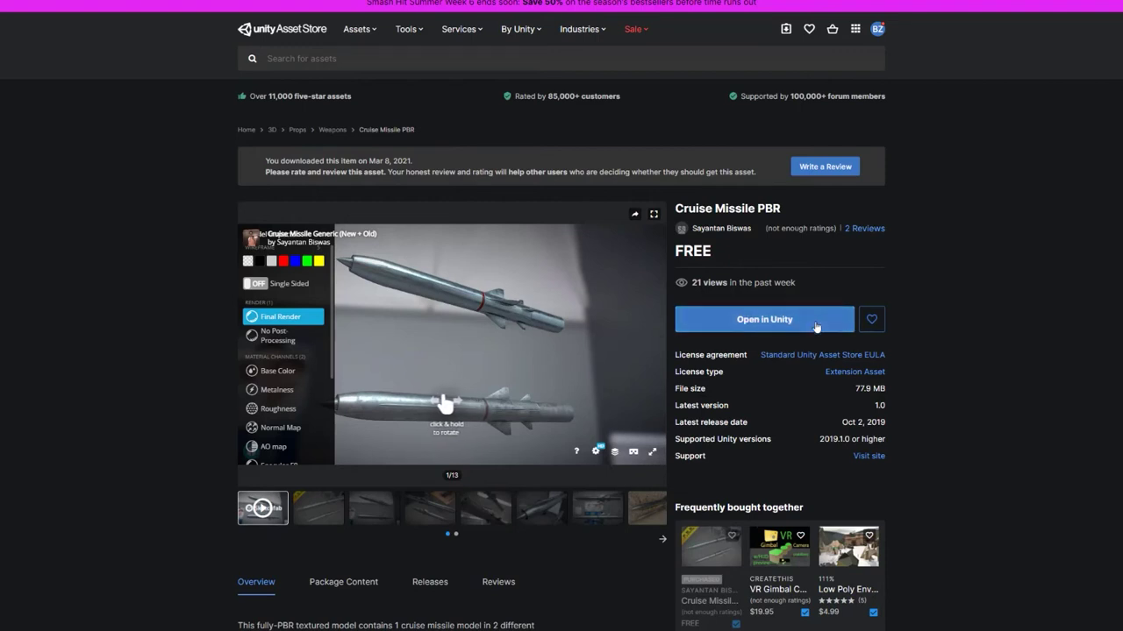
{"action": "left_click", "coordinate": [776, 323]}
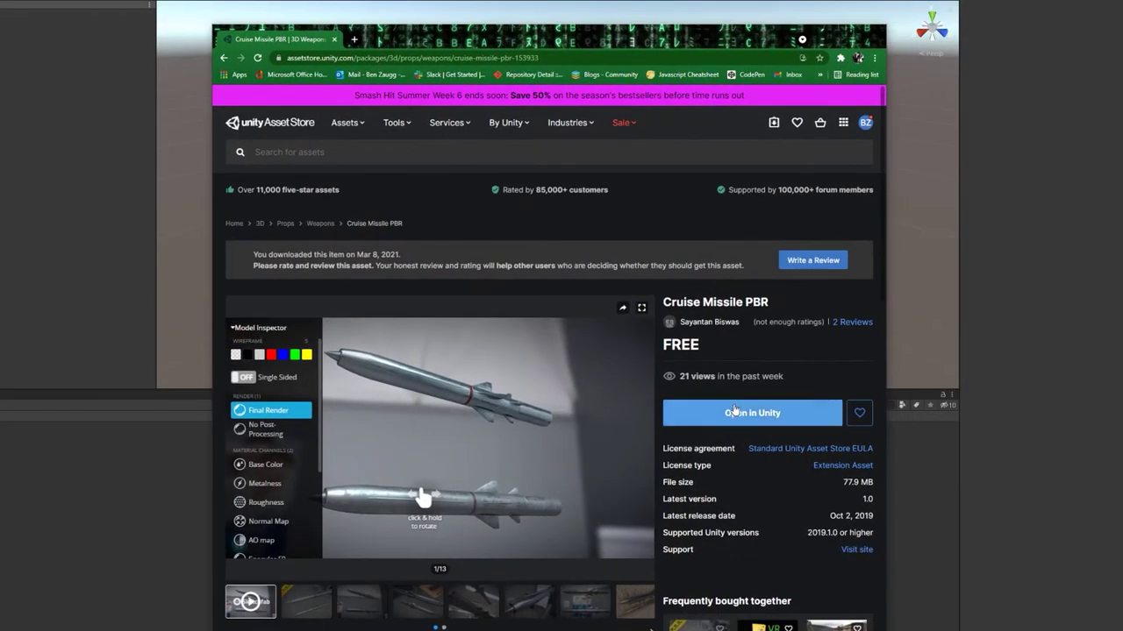
{"action": "left_click", "coordinate": [731, 422]}
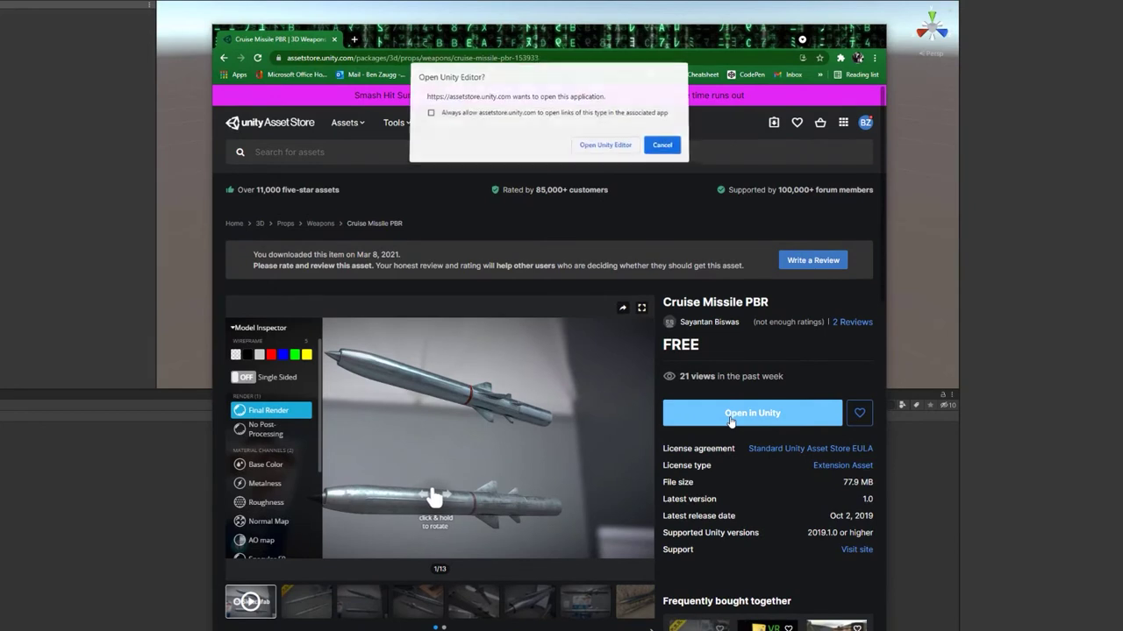
{"action": "left_click", "coordinate": [606, 147]}
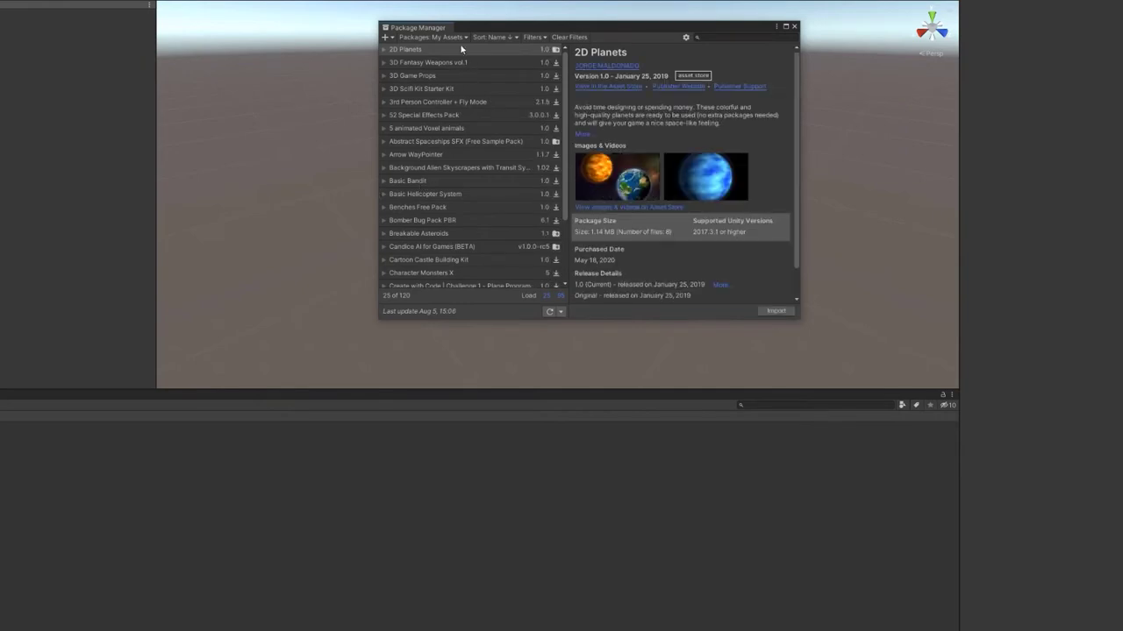
Find Cruise Missile PBR in My Assets and import all of its files.
{"action": "scroll", "coordinate": [456, 149], "scroll_direction": "down", "scroll_amount": 3}
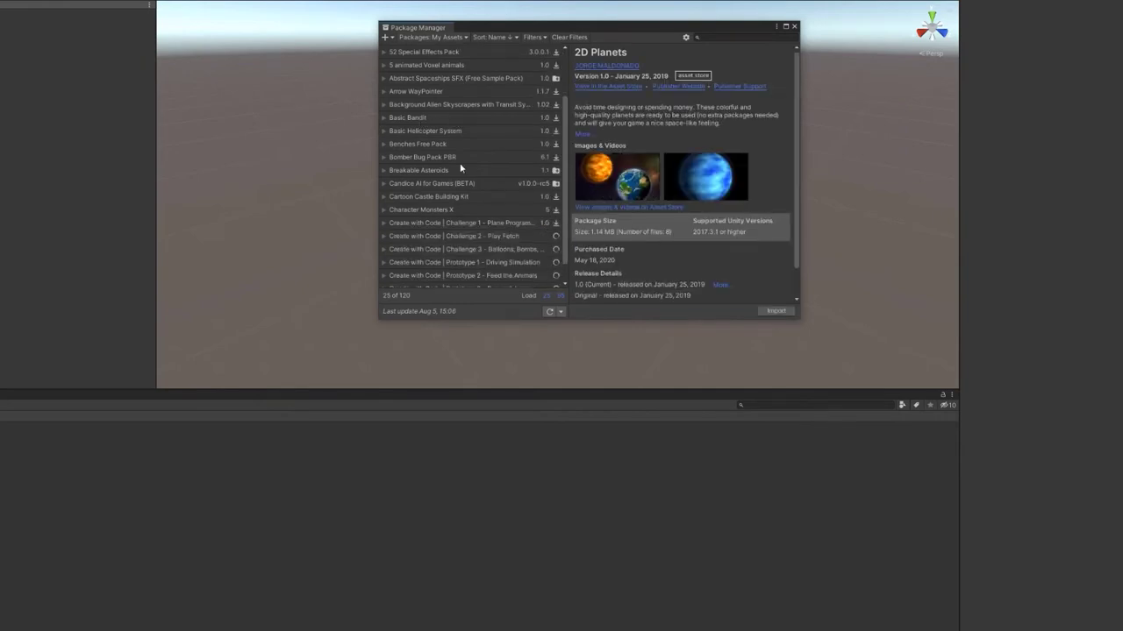
{"action": "scroll", "coordinate": [456, 140], "scroll_direction": "up", "scroll_amount": 3}
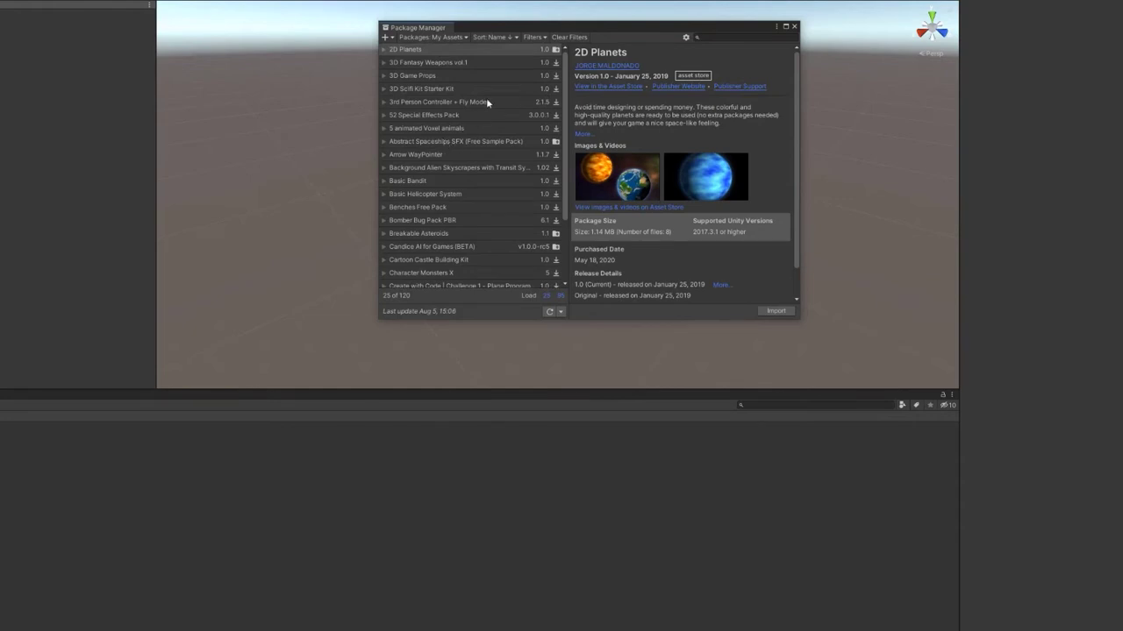
{"action": "scroll", "coordinate": [457, 264], "scroll_direction": "down", "scroll_amount": 3}
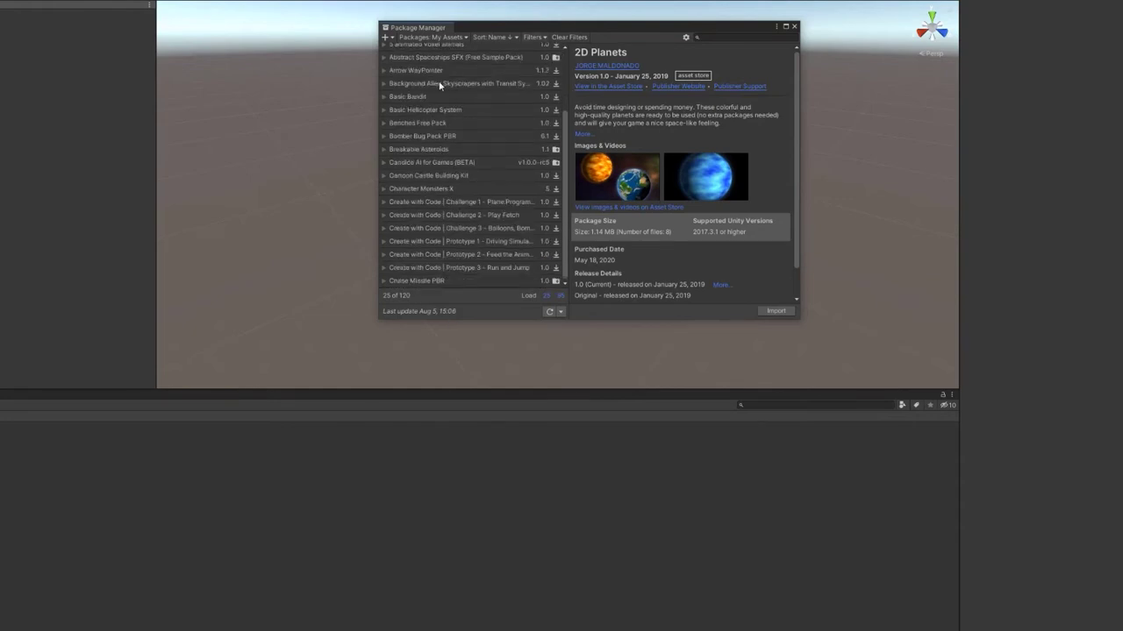
{"action": "scroll", "coordinate": [457, 174], "scroll_direction": "up", "scroll_amount": 3}
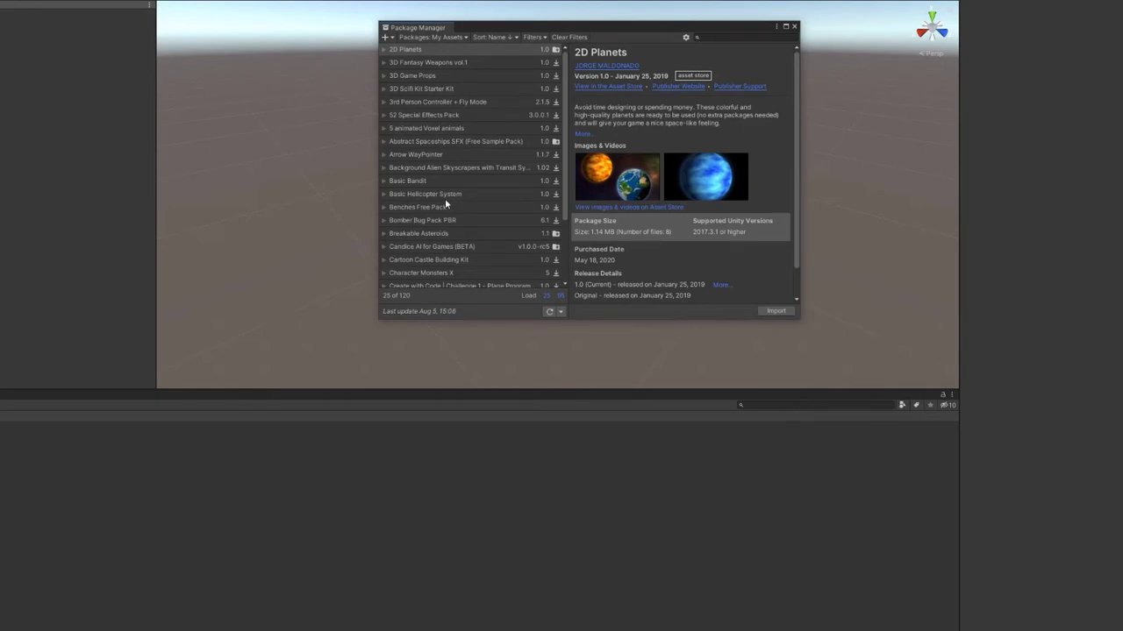
{"action": "scroll", "coordinate": [446, 202], "scroll_direction": "down", "scroll_amount": 3}
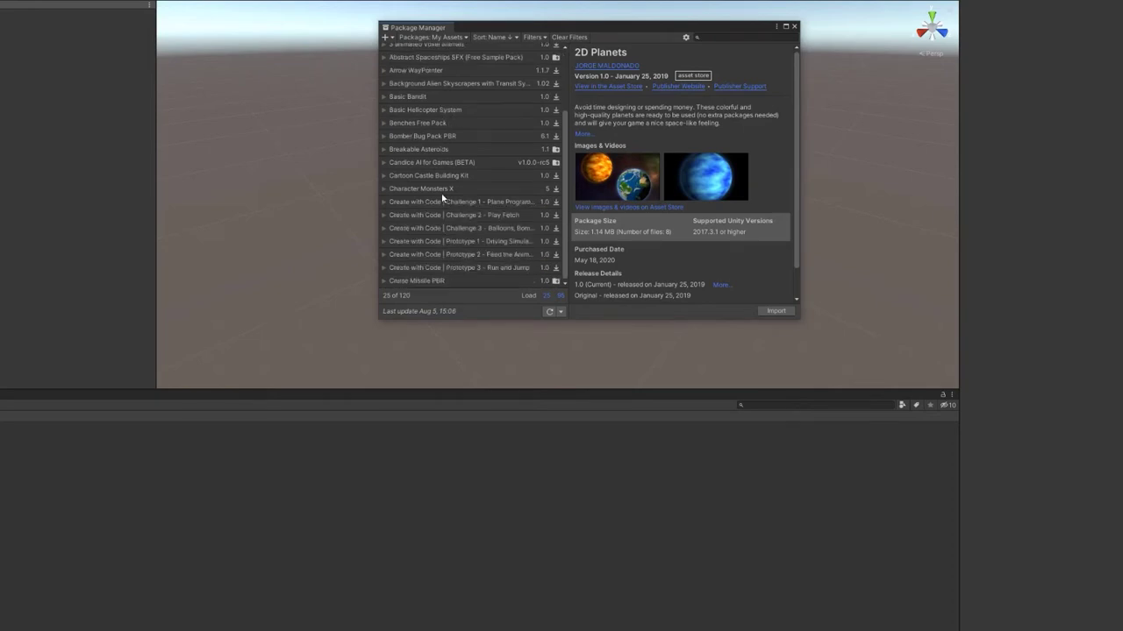
{"action": "left_click", "coordinate": [426, 281]}
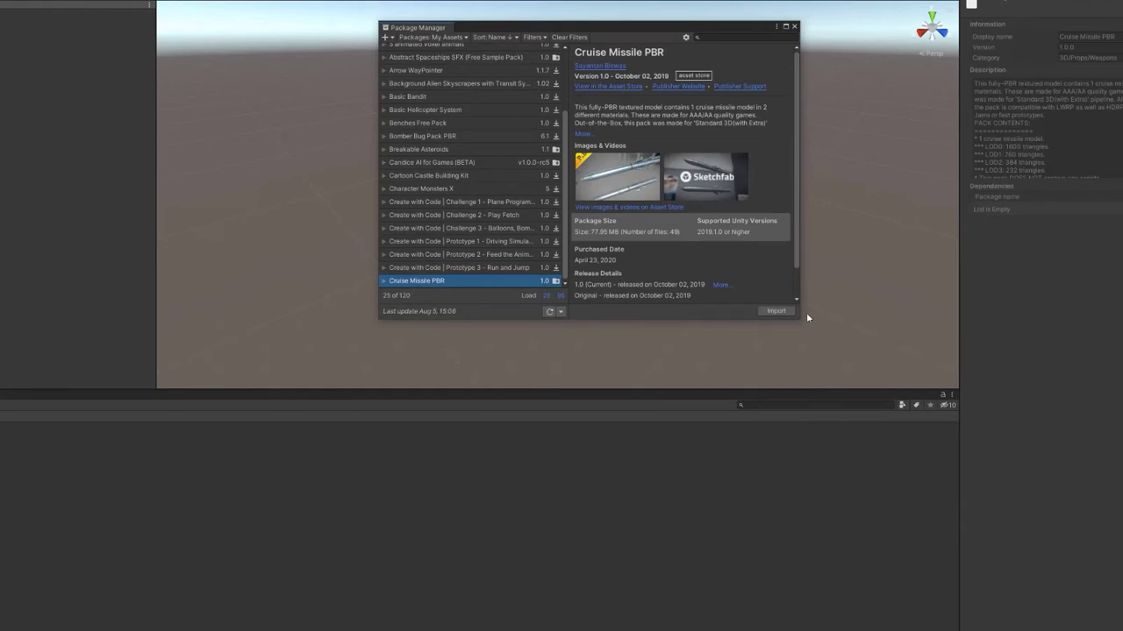
{"action": "left_click", "coordinate": [777, 311]}
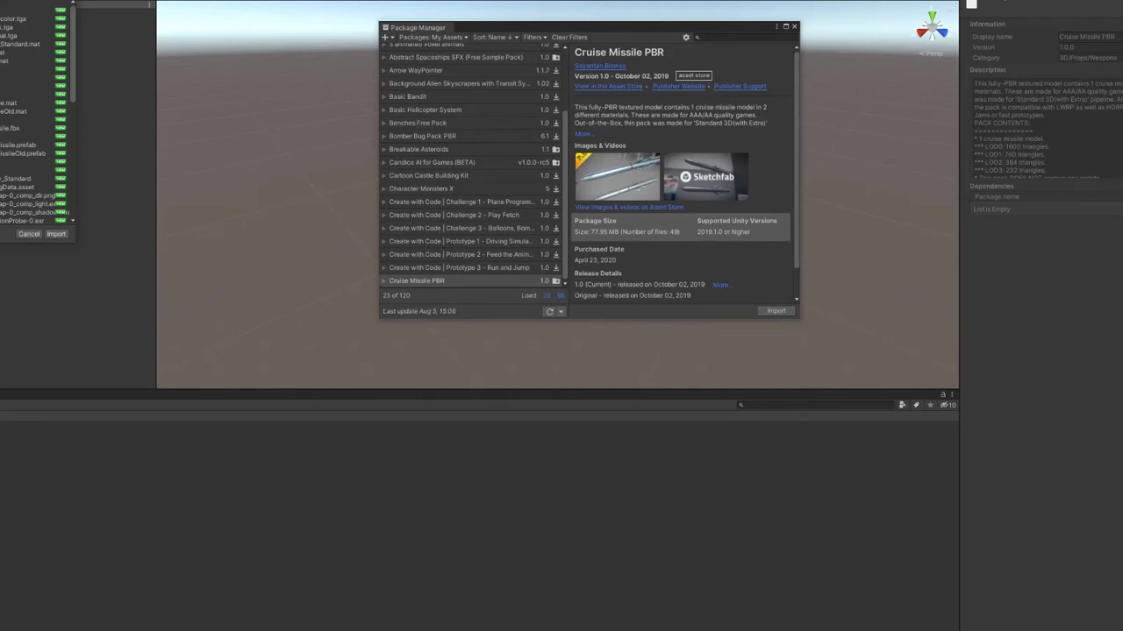
{"action": "left_click", "coordinate": [57, 235]}
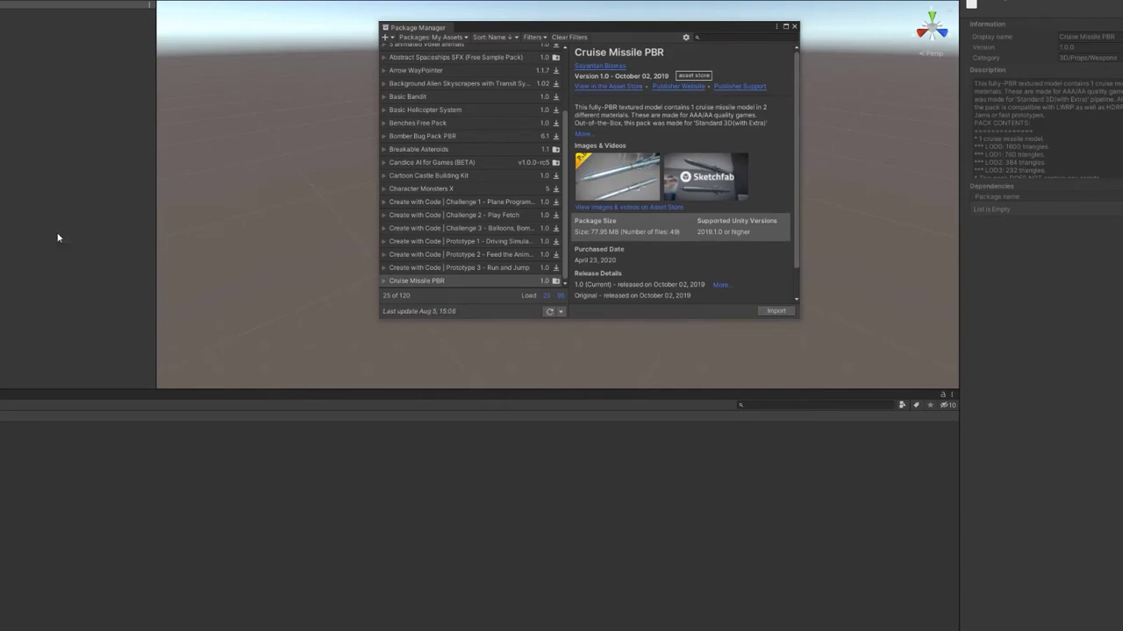